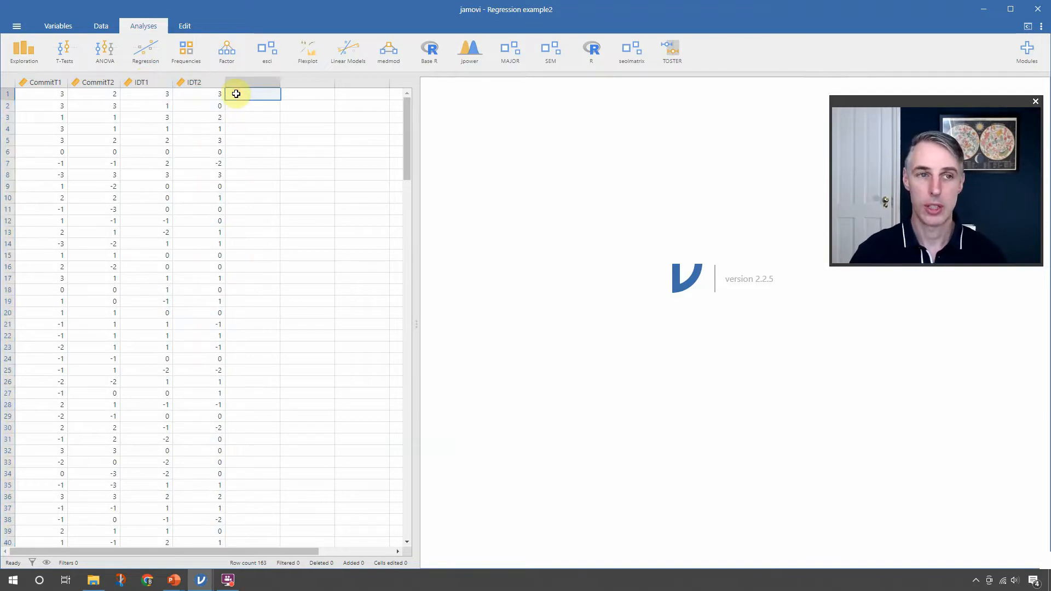
# - Examine the CommitT1, CommitT2, IDT1 and IDT2 columns in the data sheet
pyautogui.click(33, 94)
pyautogui.click(99, 96)
pyautogui.click(135, 95)
pyautogui.click(192, 94)
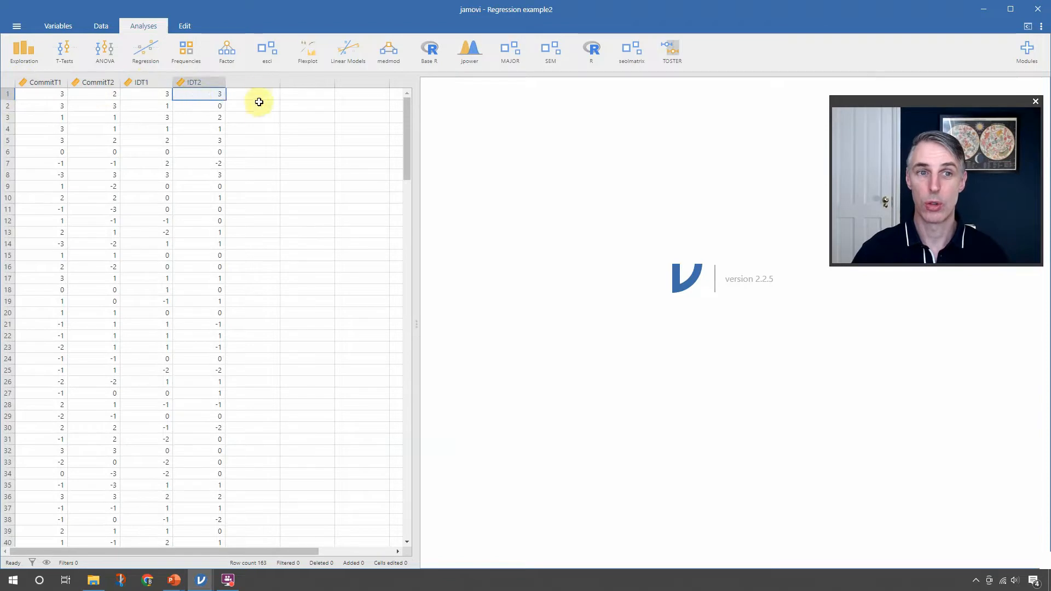
pyautogui.click(258, 94)
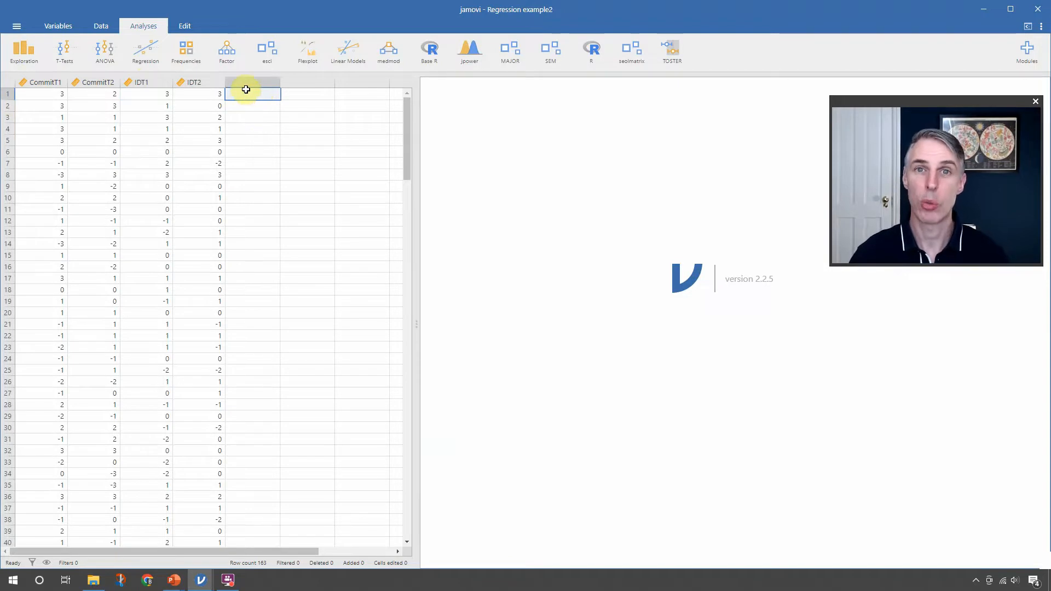
pyautogui.click(42, 80)
pyautogui.click(84, 78)
pyautogui.click(355, 173)
pyautogui.click(142, 81)
pyautogui.keyDown('ctrl'); pyautogui.click(200, 79); pyautogui.keyUp('ctrl')
pyautogui.click(282, 144)
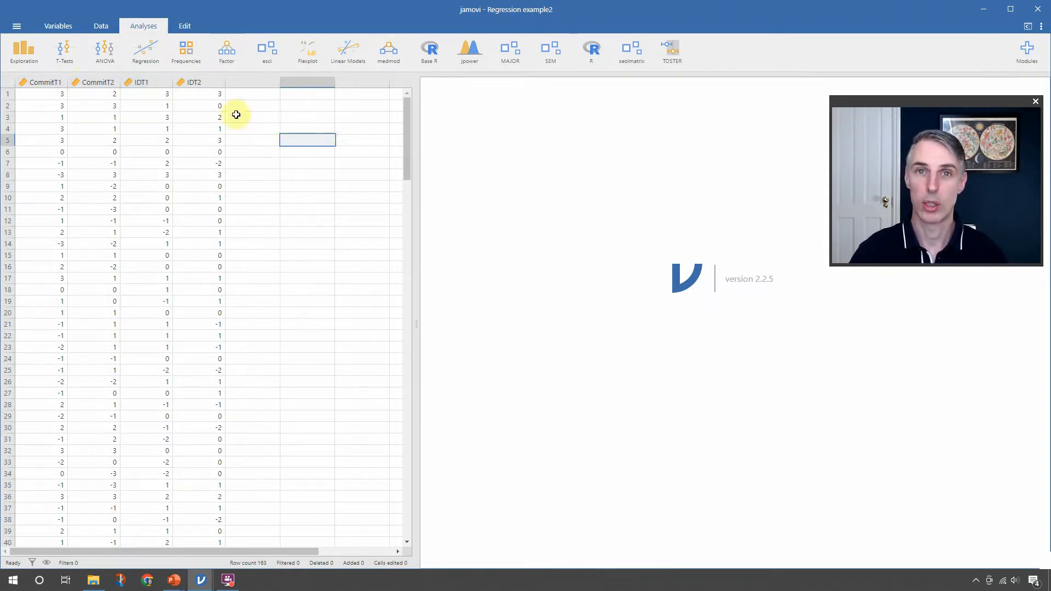
pyautogui.click(262, 92)
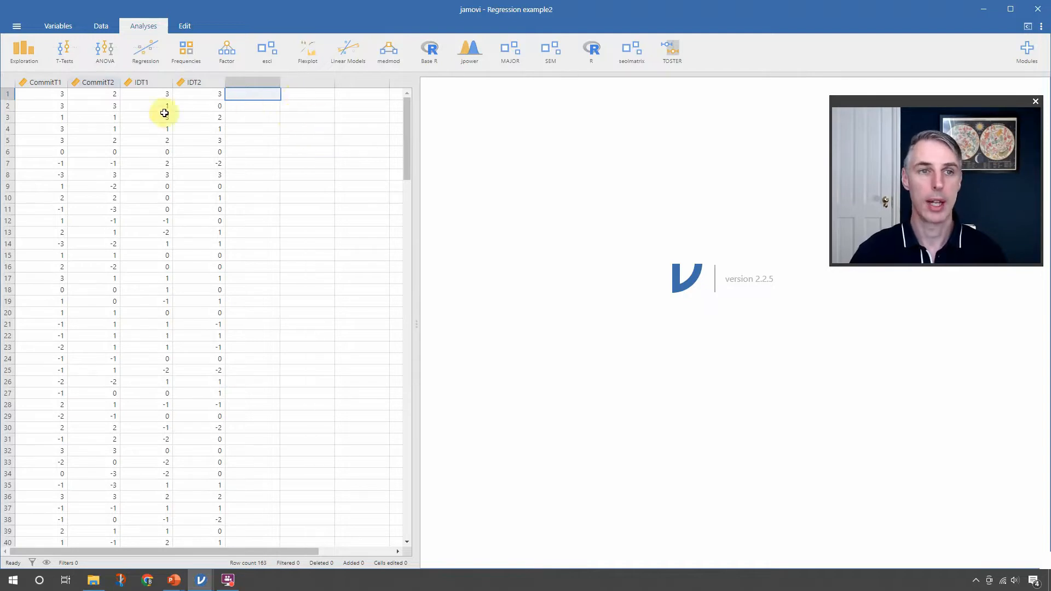
# - Create a linear regression with CommitT2 as the dependent variable and CommitT1 and IDT1 as covariates
pyautogui.click(145, 57)
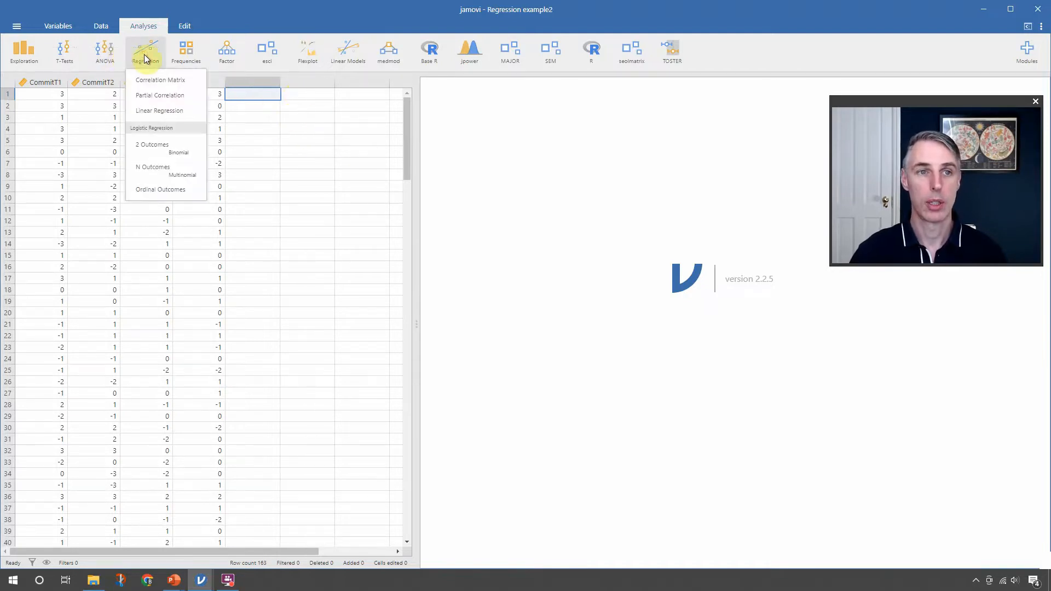
pyautogui.click(143, 110)
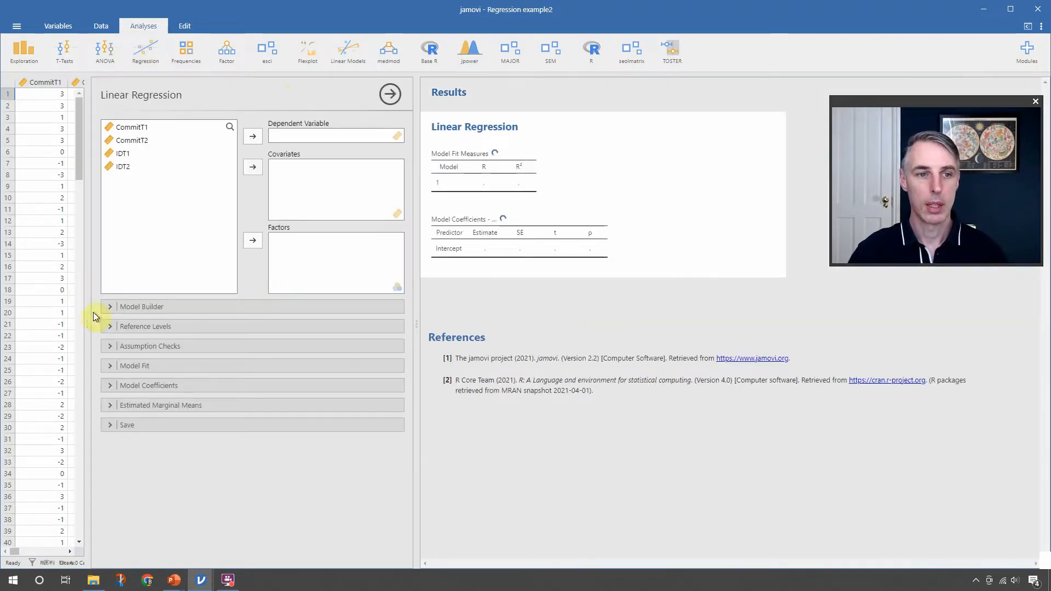
pyautogui.moveTo(86, 326); pyautogui.dragTo(4, 328)
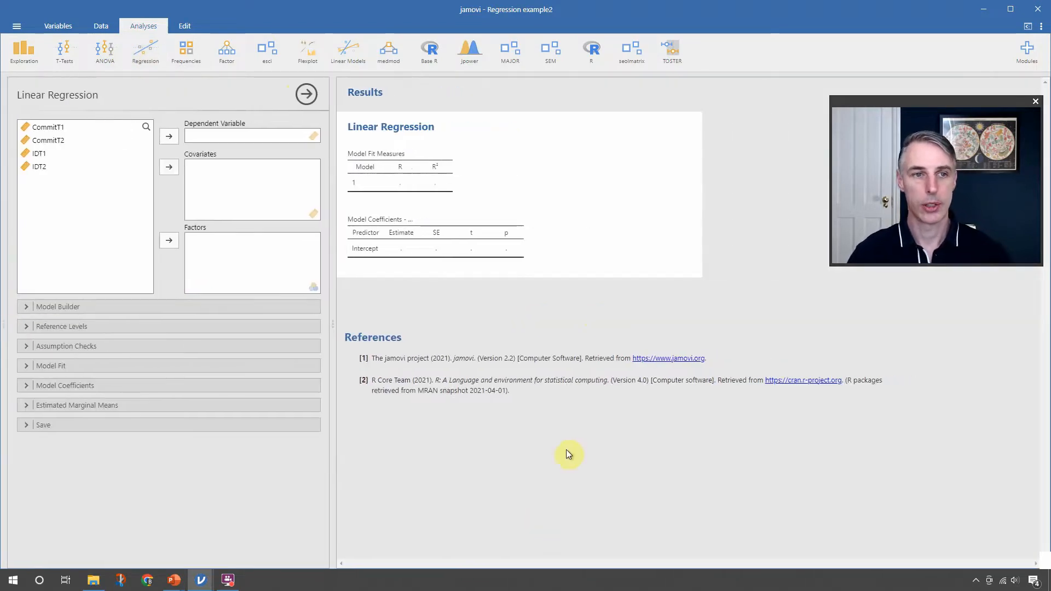
pyautogui.click(58, 127)
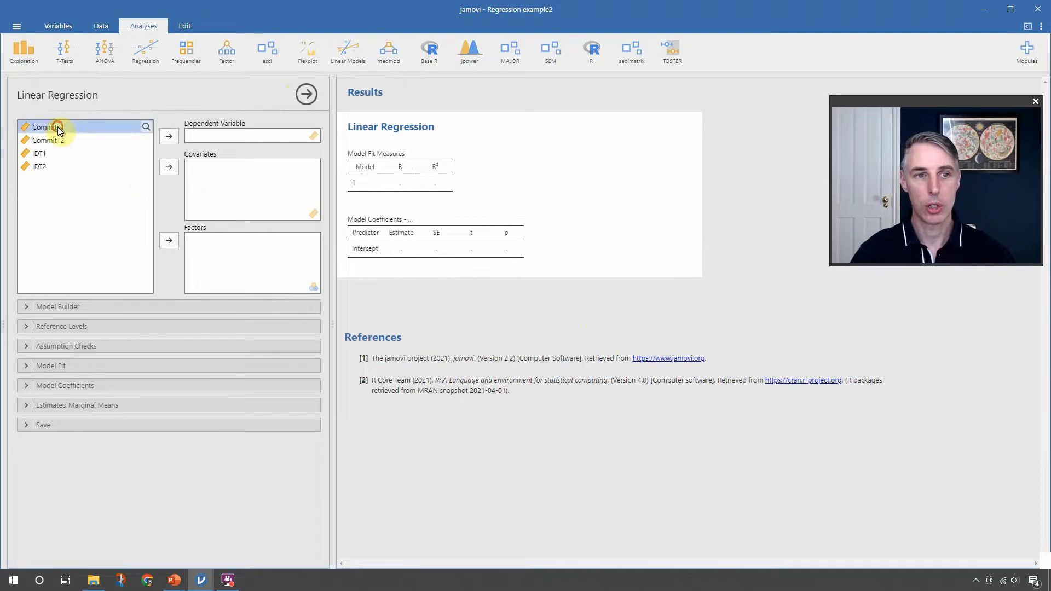
pyautogui.keyDown('ctrl'); pyautogui.click(34, 153); pyautogui.keyUp('ctrl')
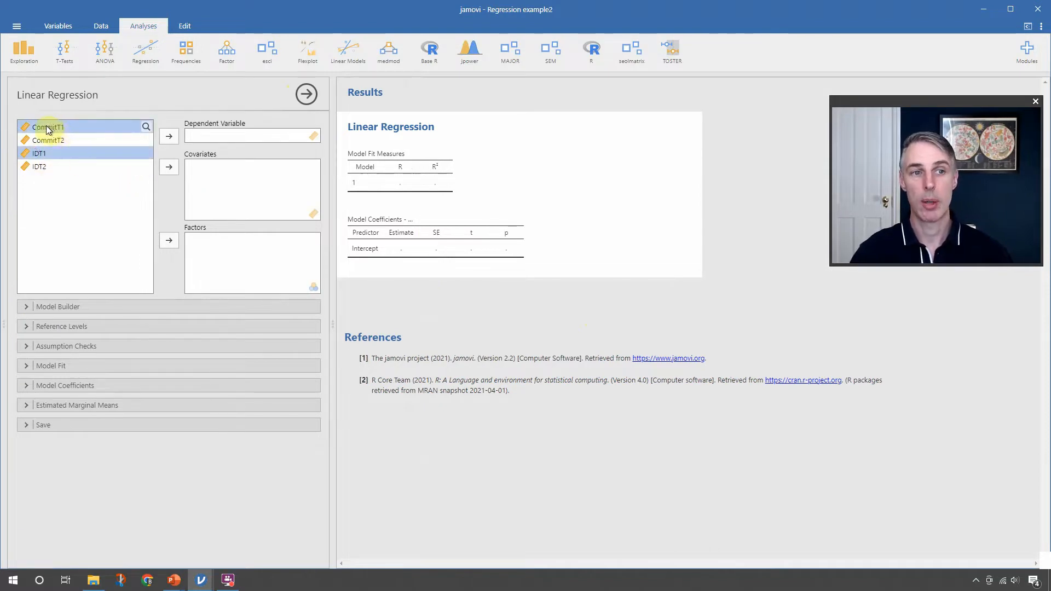
pyautogui.click(169, 168)
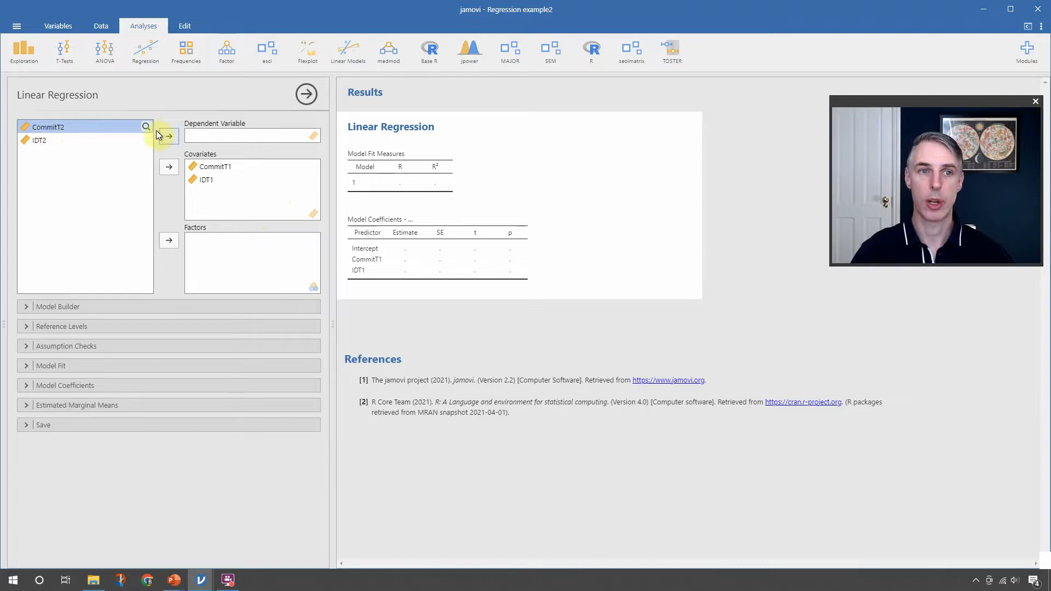
pyautogui.click(169, 137)
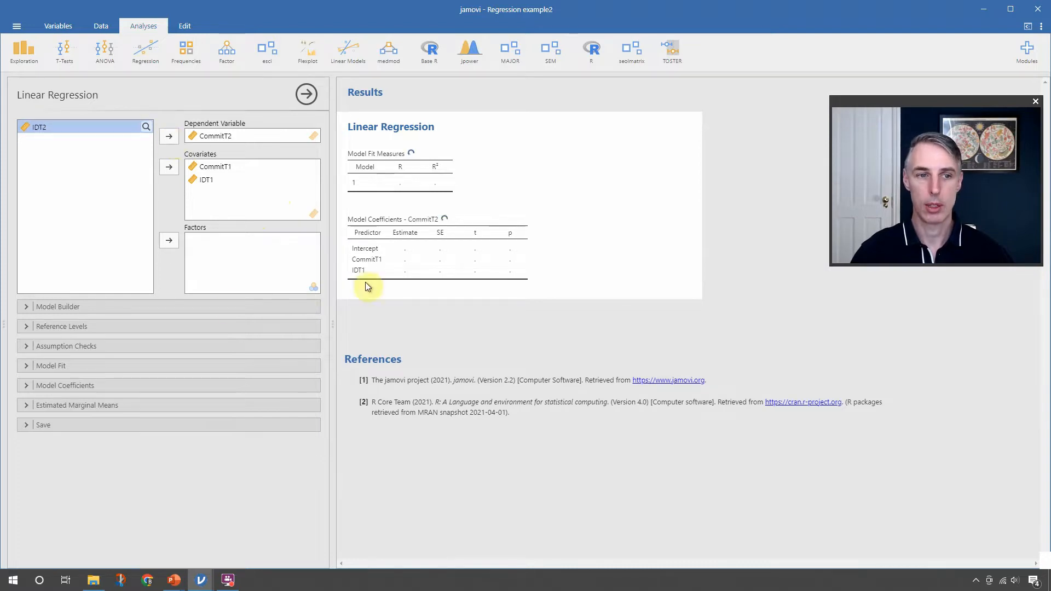
# - Add the overall model F test and Adjusted R² to the regression's model fit measures
pyautogui.click(28, 327)
pyautogui.click(28, 326)
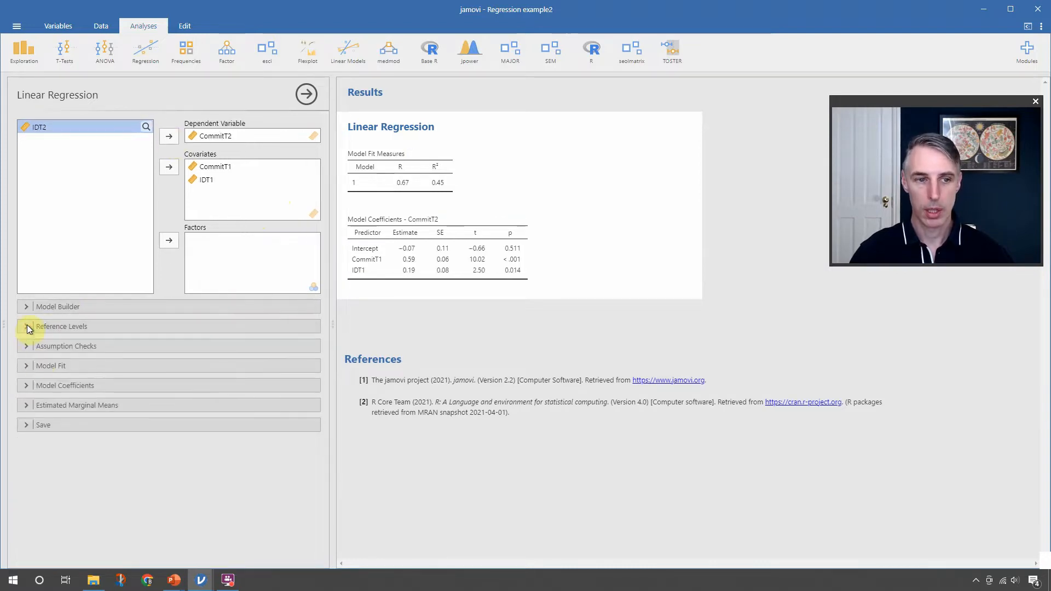
pyautogui.click(26, 365)
pyautogui.click(183, 401)
pyautogui.click(31, 432)
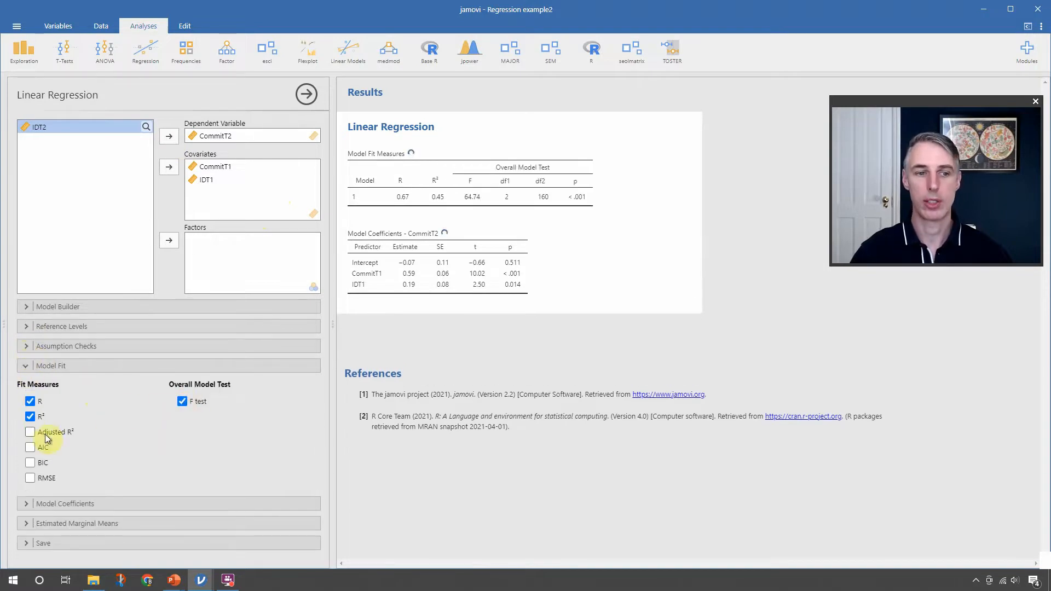
# - Add the 95% confidence interval of the estimates and the standardized estimates to the model coefficients
pyautogui.click(25, 504)
pyautogui.click(29, 485)
pyautogui.click(177, 445)
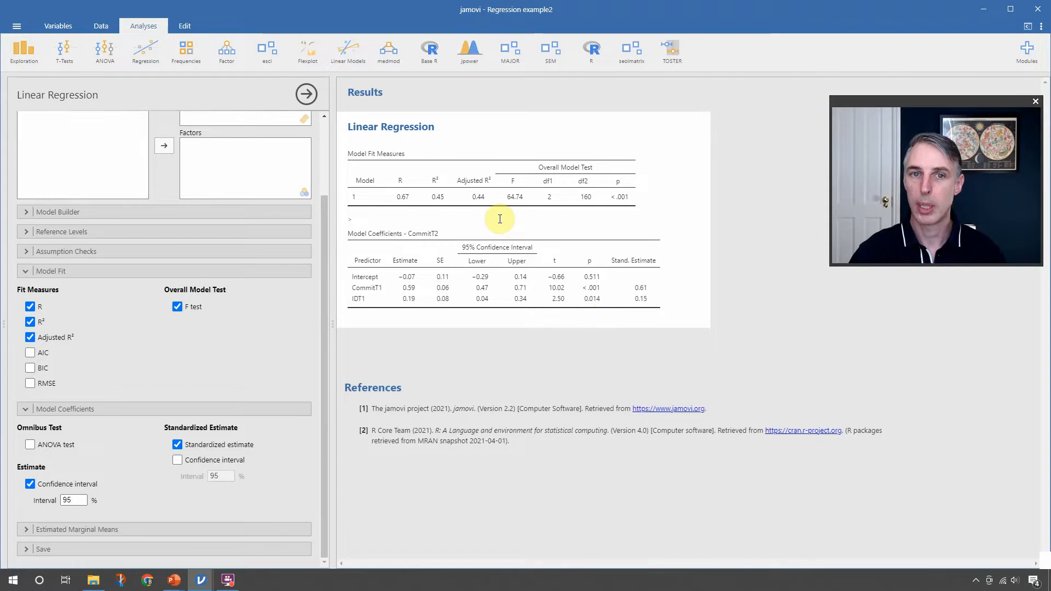
# - Duplicate the linear regression analysis and replace the copy's dependent variable CommitT2 with IDT2
pyautogui.rightClick(426, 218)
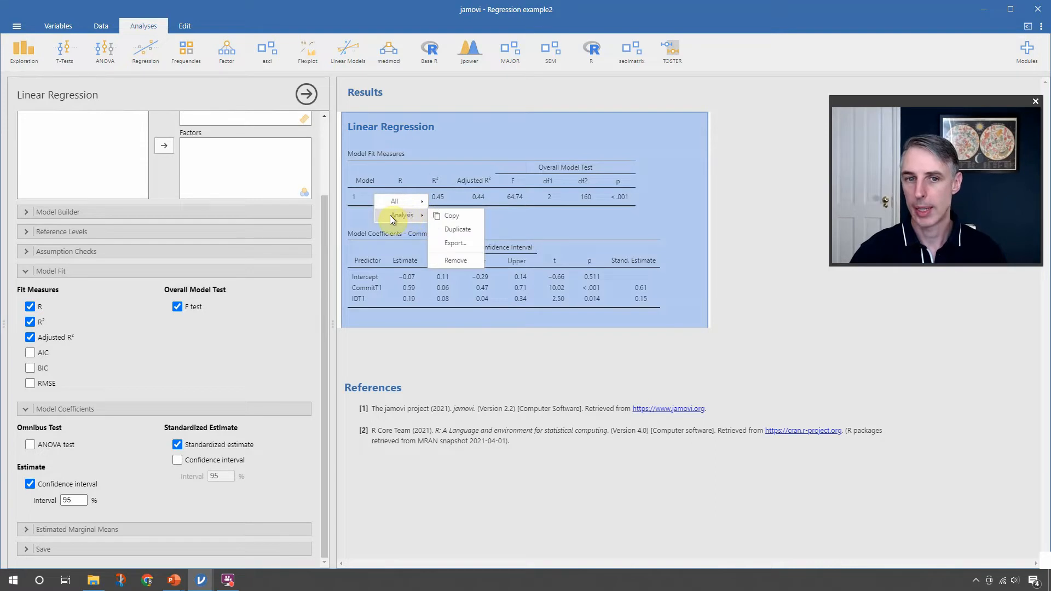
pyautogui.click(462, 230)
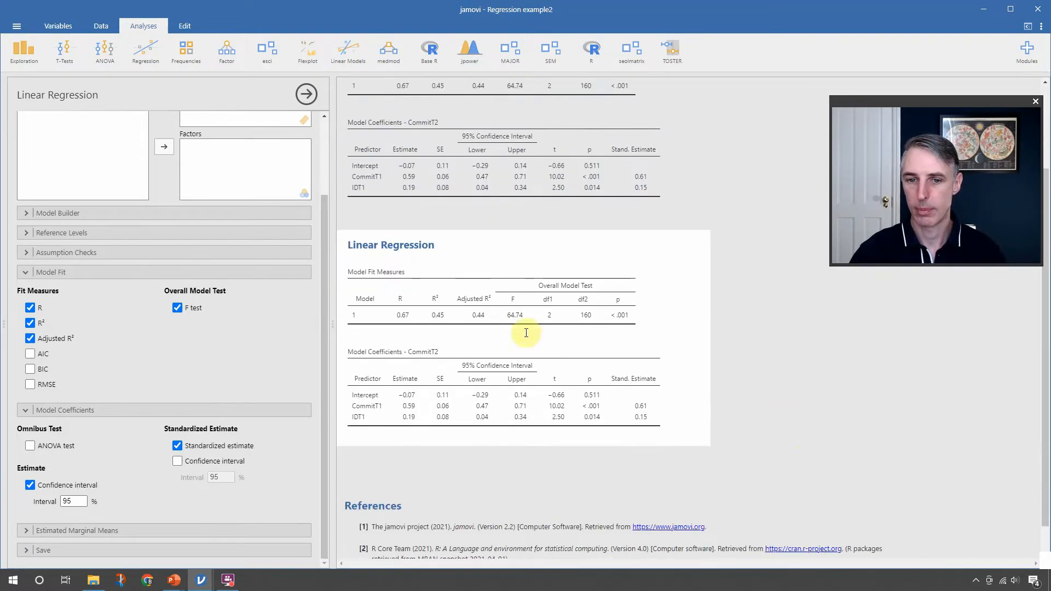
pyautogui.click(520, 341)
pyautogui.moveTo(326, 318); pyautogui.dragTo(306, 238)
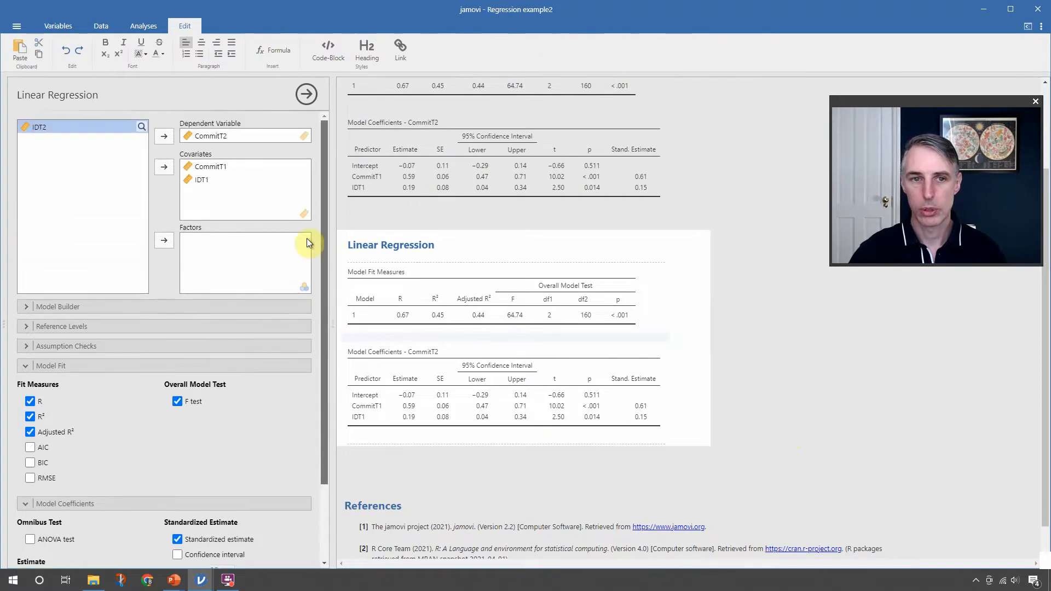
pyautogui.click(200, 137)
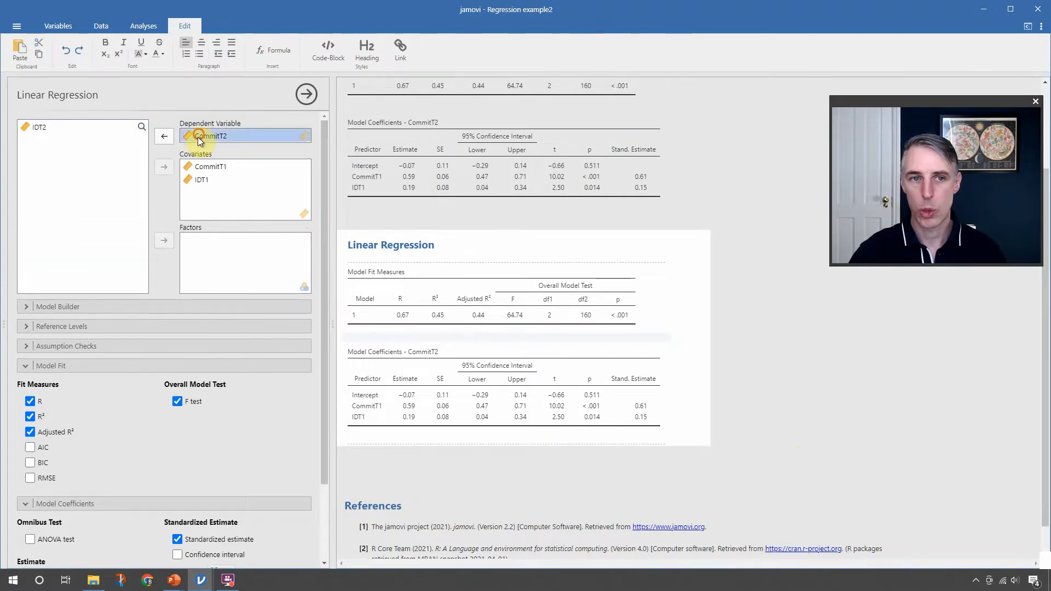
pyautogui.click(164, 136)
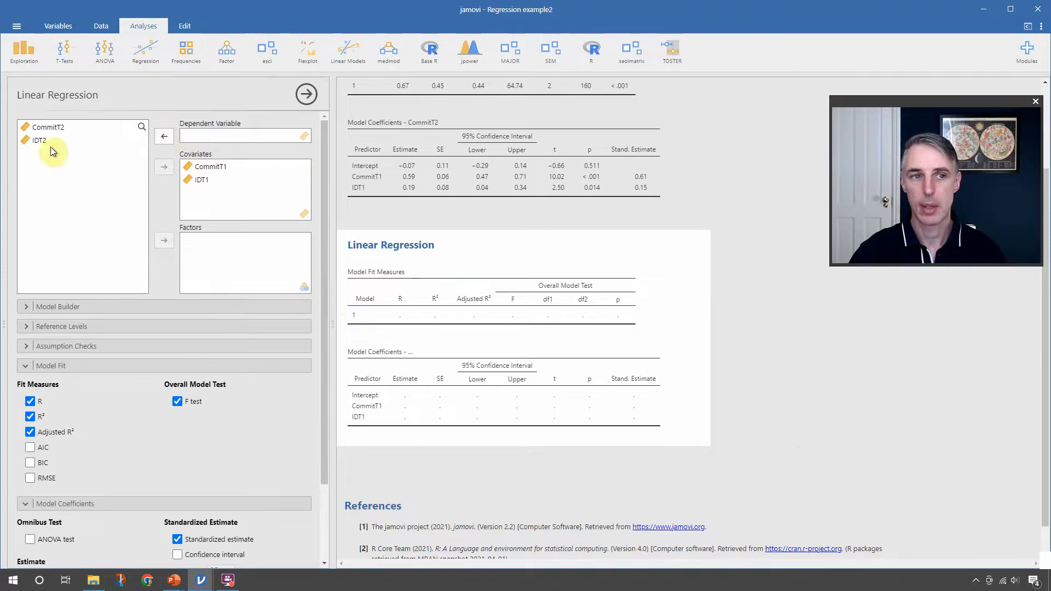
pyautogui.click(31, 140)
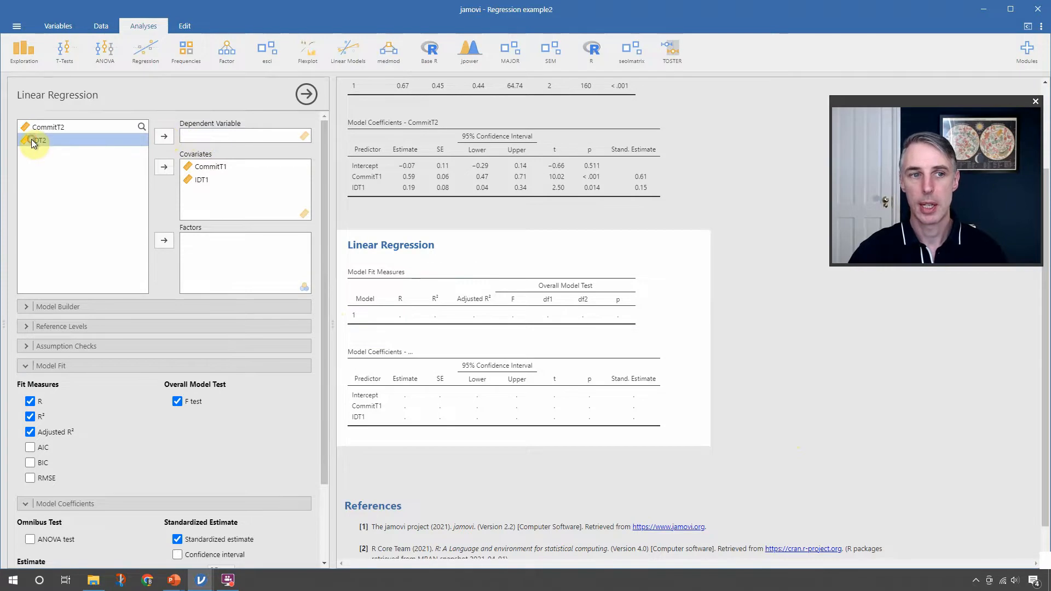
pyautogui.click(166, 137)
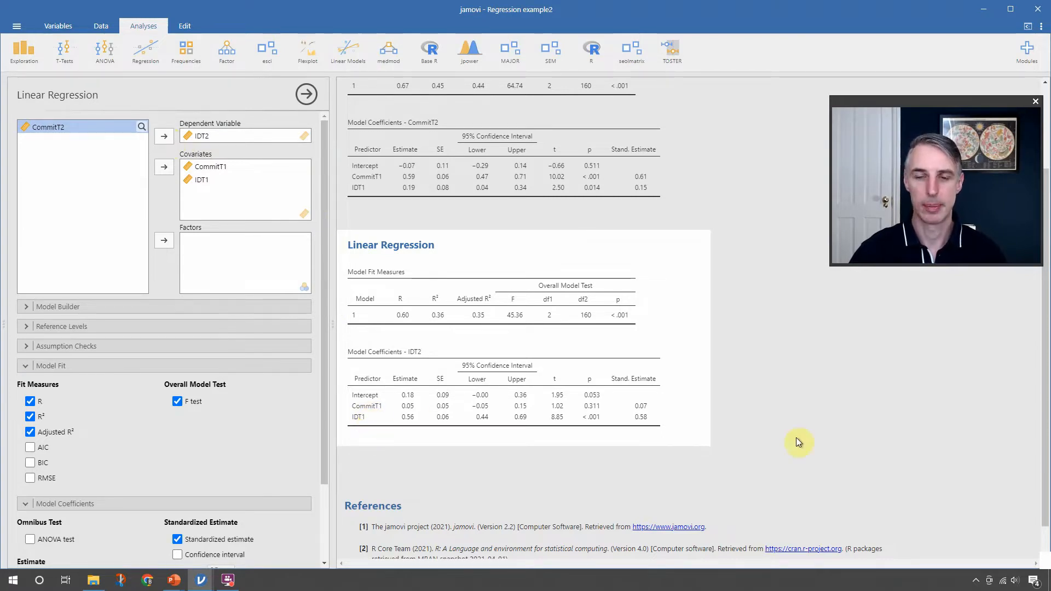
# - Compare the coefficient tables of the CommitT2 and IDT2 regressions, and switch to the PowerPoint slide show
pyautogui.scroll(-1, 791, 424)
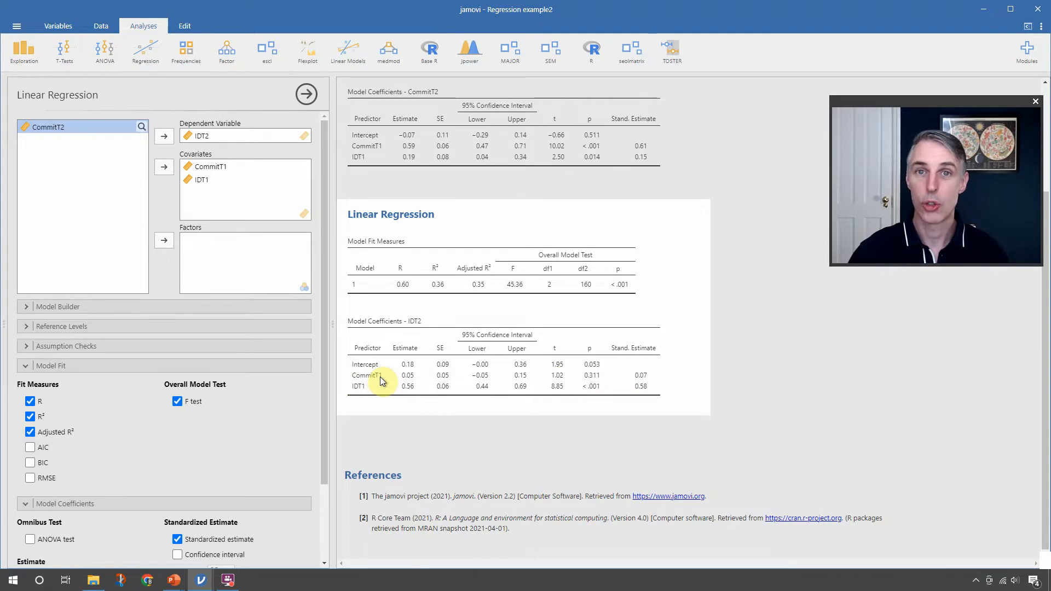
pyautogui.scroll(3, 650, 364)
pyautogui.click(603, 228)
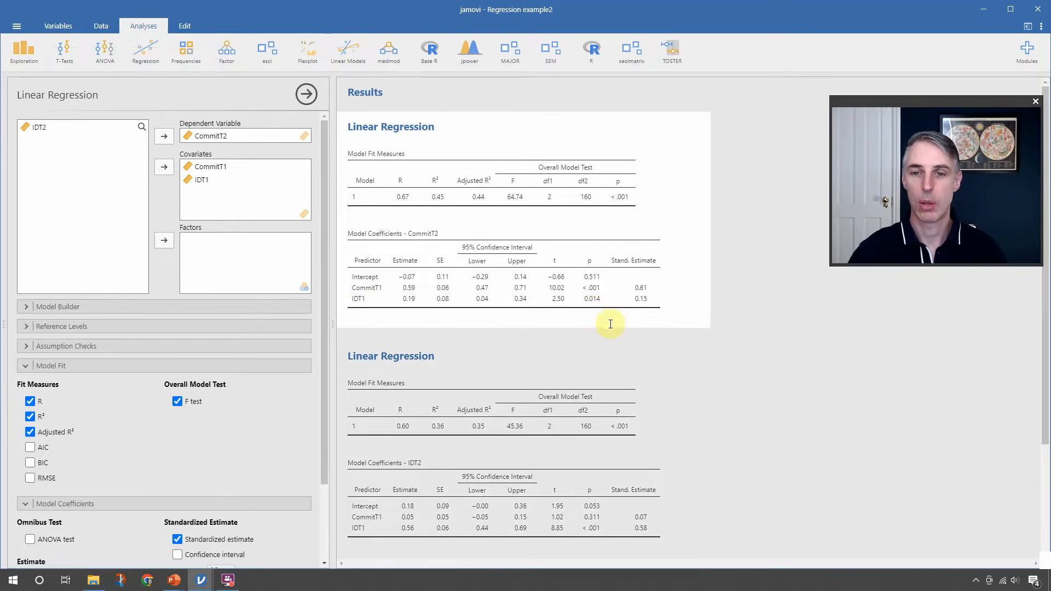
pyautogui.scroll(-1, 711, 411)
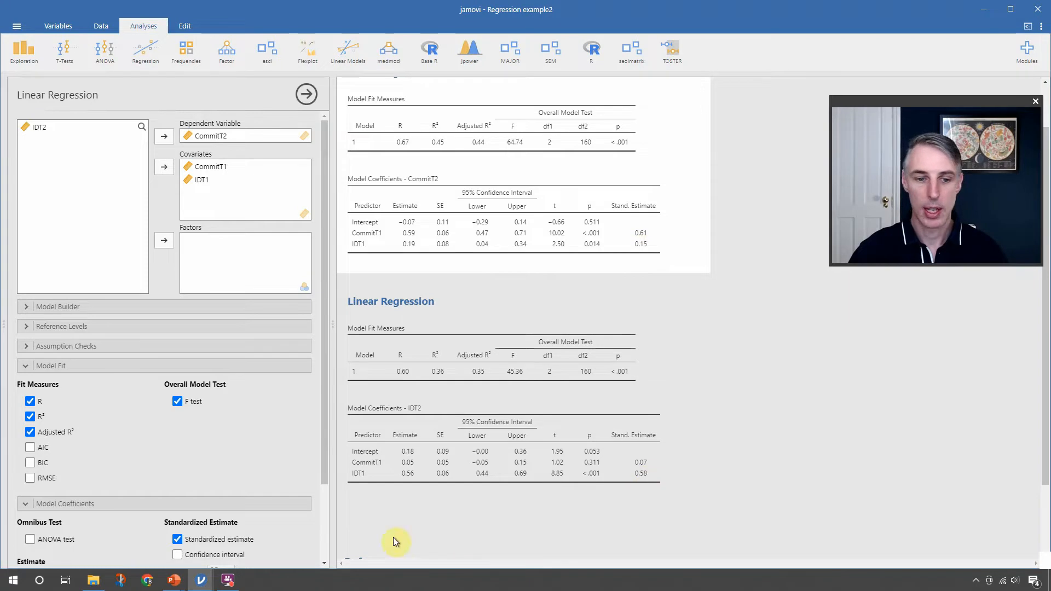
pyautogui.moveTo(174, 582)
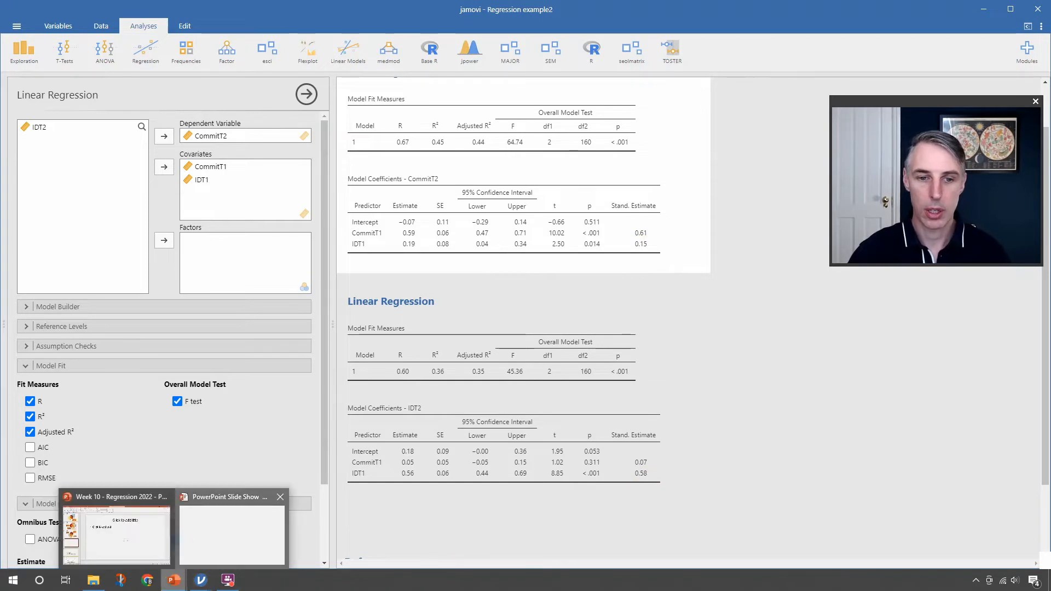
pyautogui.click(230, 531)
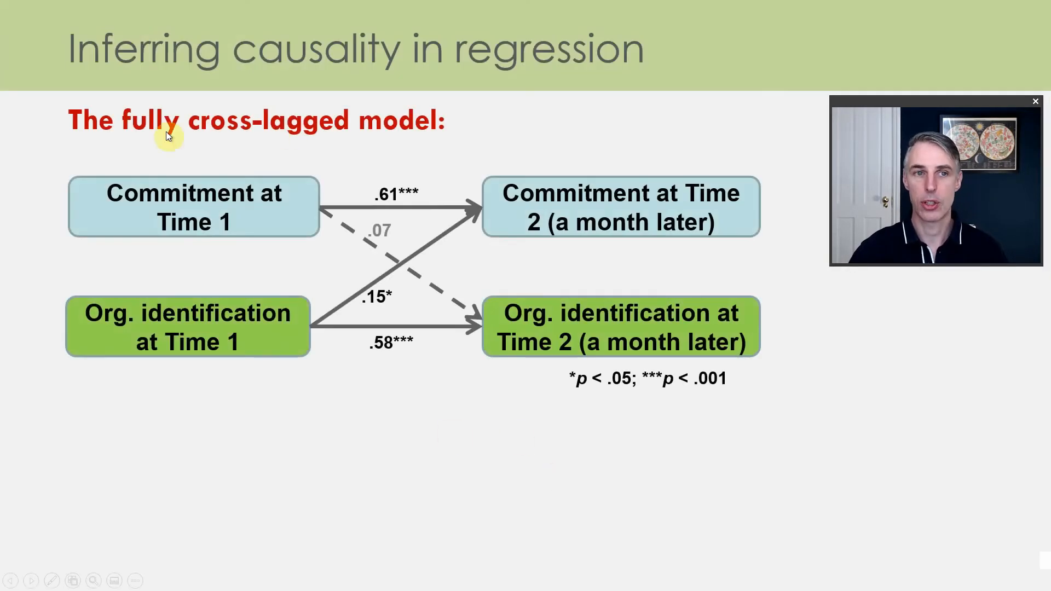